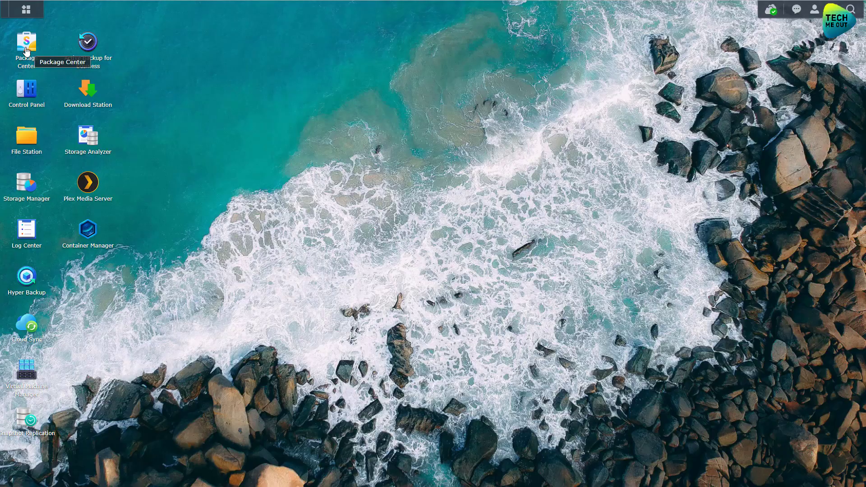
Step: Review the Hyper Backup card under Beta Packages, then close Package Center
left_click(25, 51)
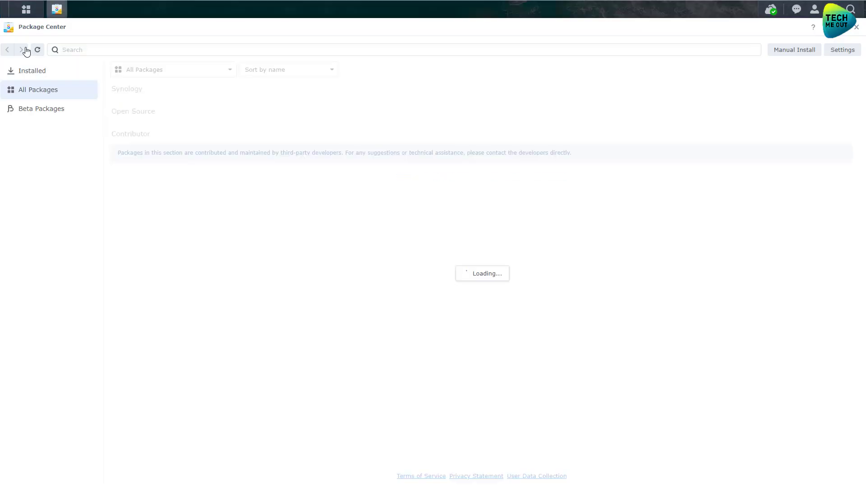
left_click(61, 111)
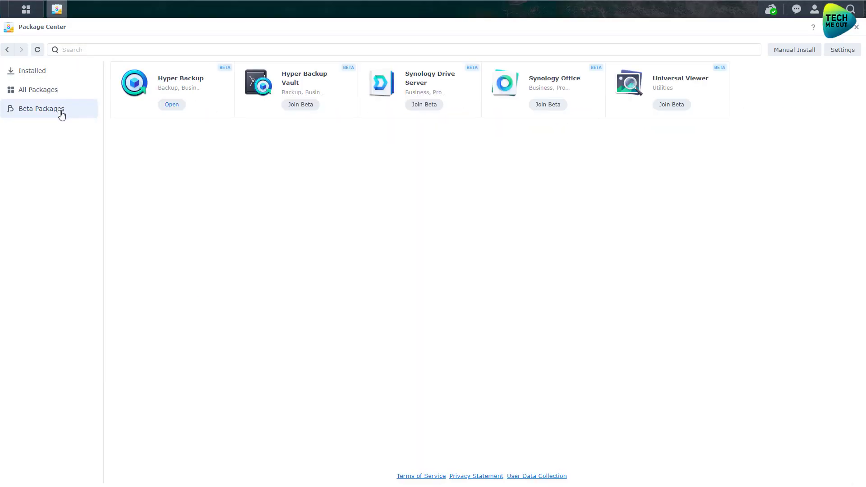
left_click(179, 88)
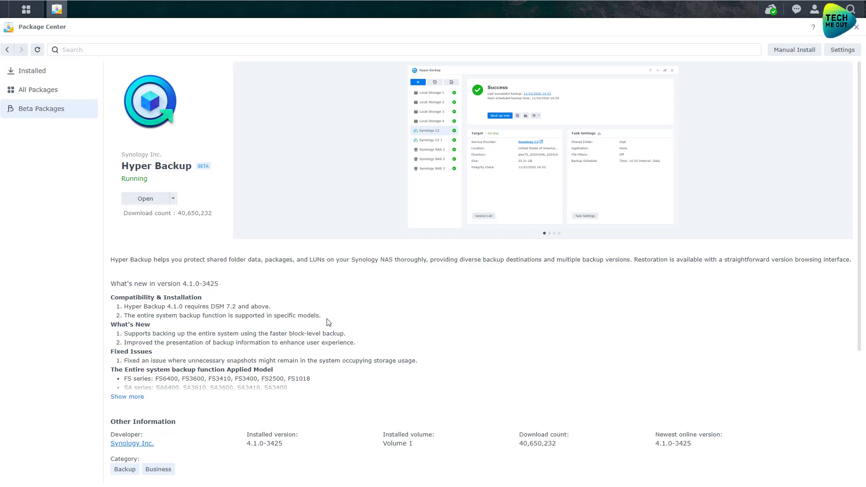
left_click(857, 27)
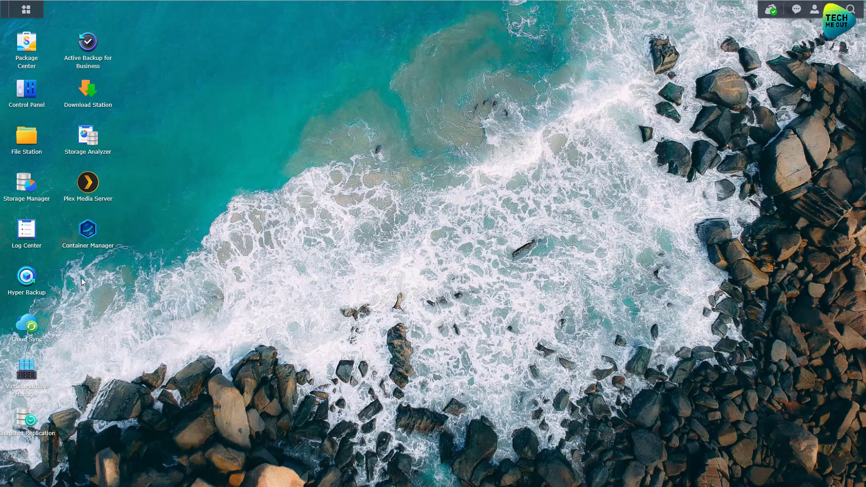
Step: Launch Hyper Backup from the desktop to see its three backup tasks
left_click(31, 278)
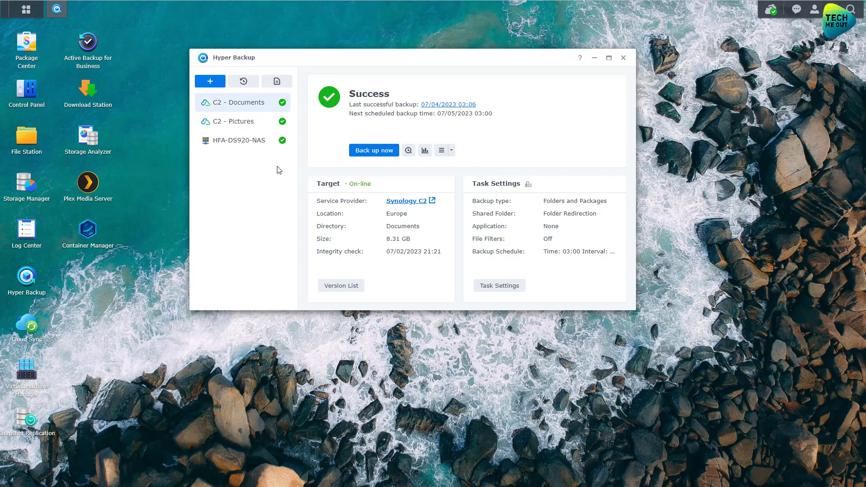
Step: Create a new backup task of type Entire System
left_click(210, 83)
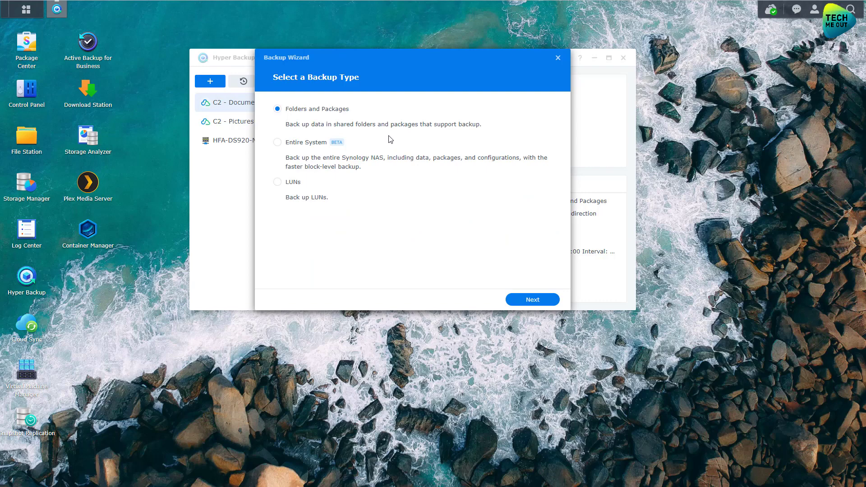
left_click(319, 147)
Step: Enter 172.16.10.2 as the destination server and log in to it
left_click(541, 302)
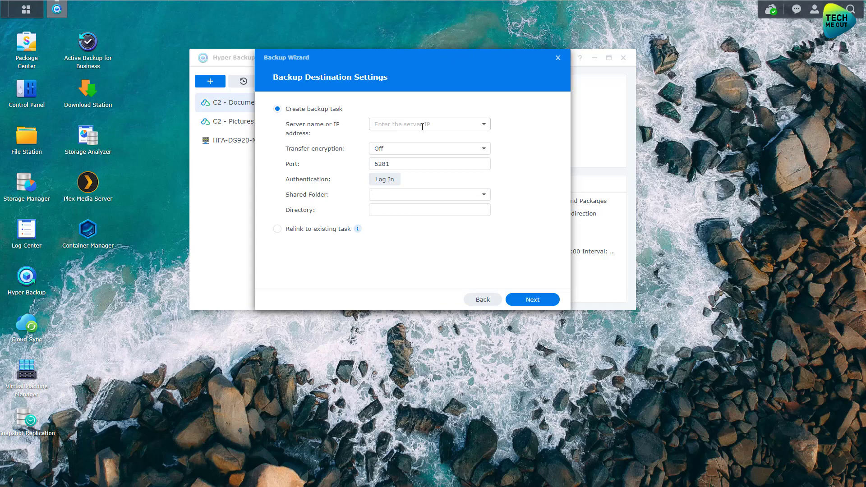
left_click(422, 125)
type("172.16")
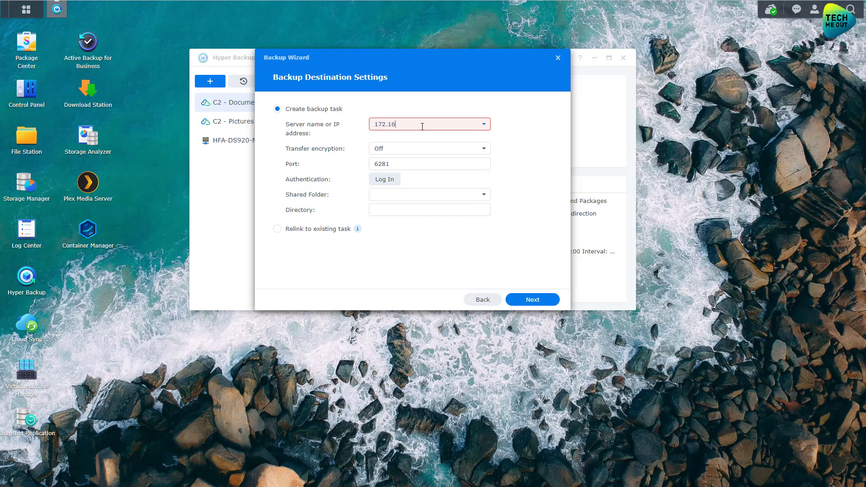
type(".10.2")
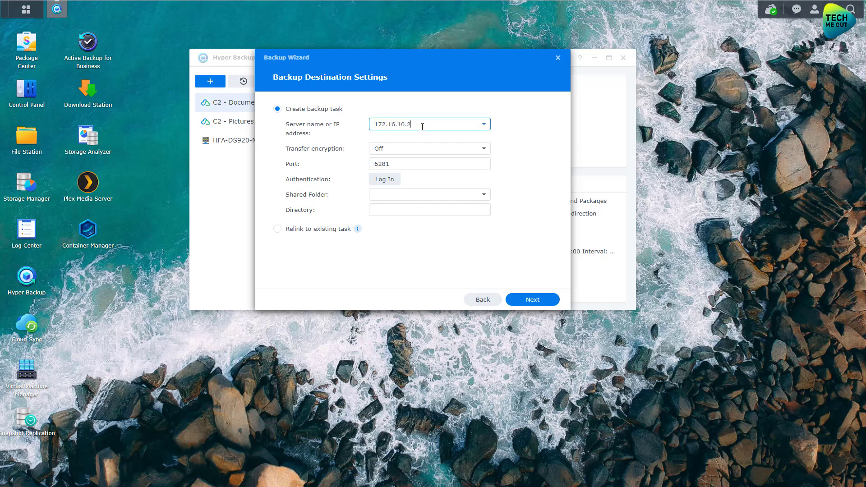
left_click(388, 180)
Step: Accept the remote NAS's self-signed certificate and continue past the privacy warning
left_click(506, 201)
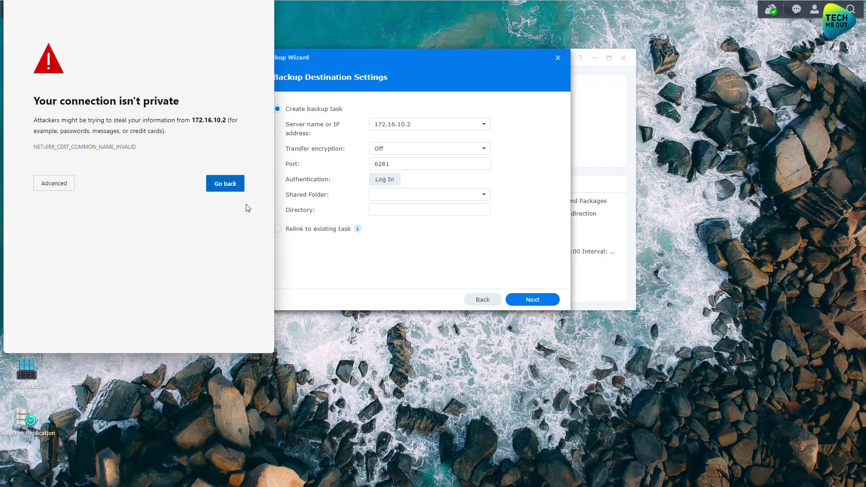
left_click(67, 184)
left_click(66, 251)
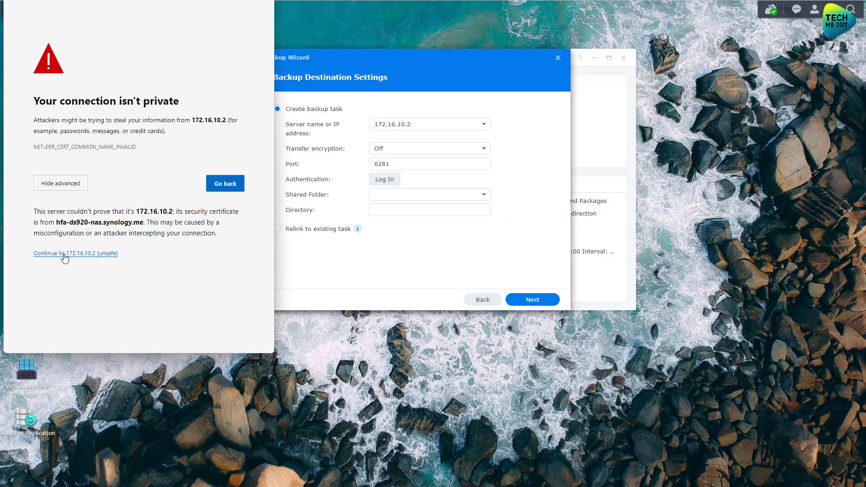
Step: Sign in to HFA-DS920-NAS with the account username and password
type("synadmin")
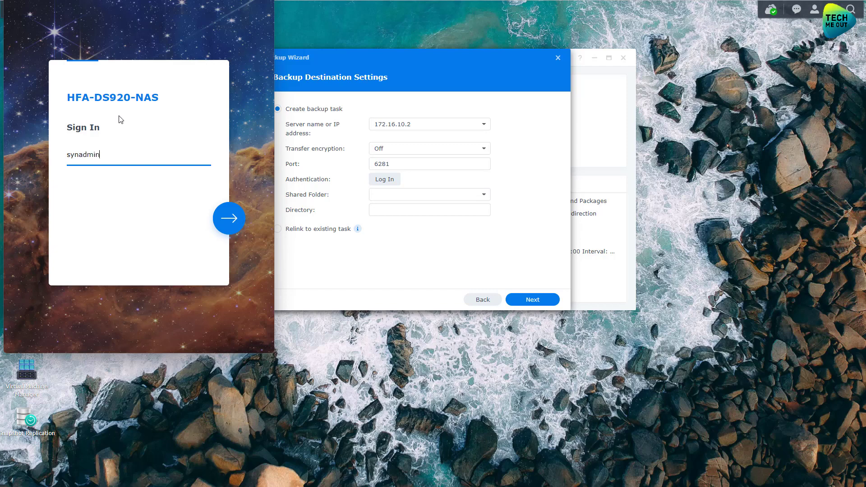
key("Return")
type("*")
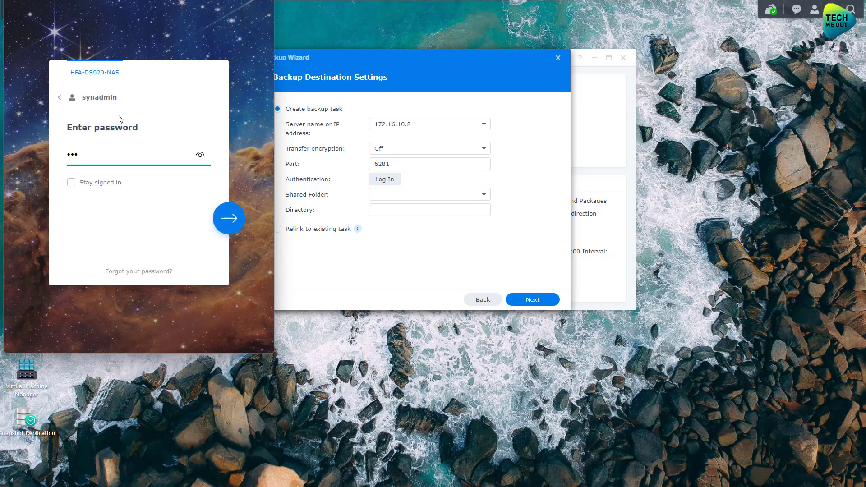
type("**********")
key("Return")
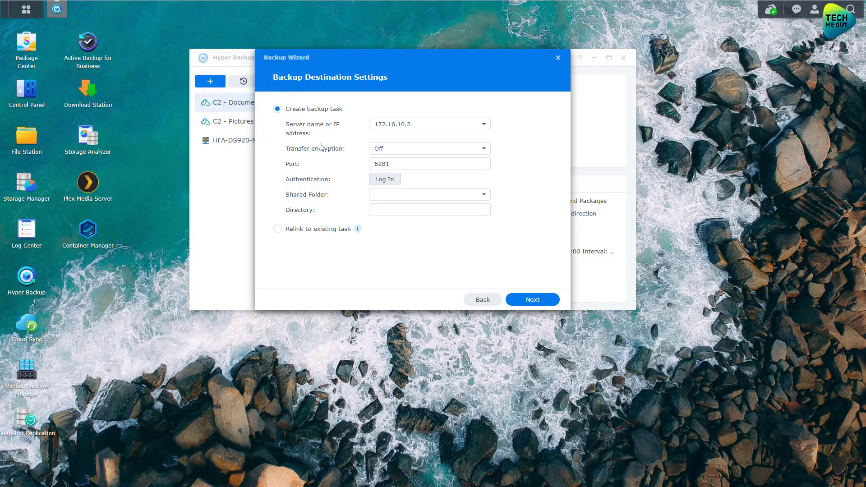
Step: Choose the Hyper Backup shared folder as the destination and advance to Backup Settings
left_click(475, 199)
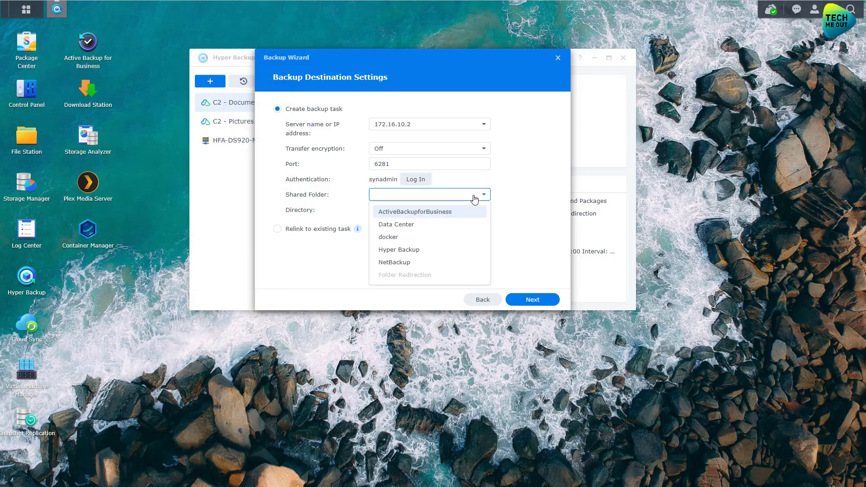
left_click(418, 250)
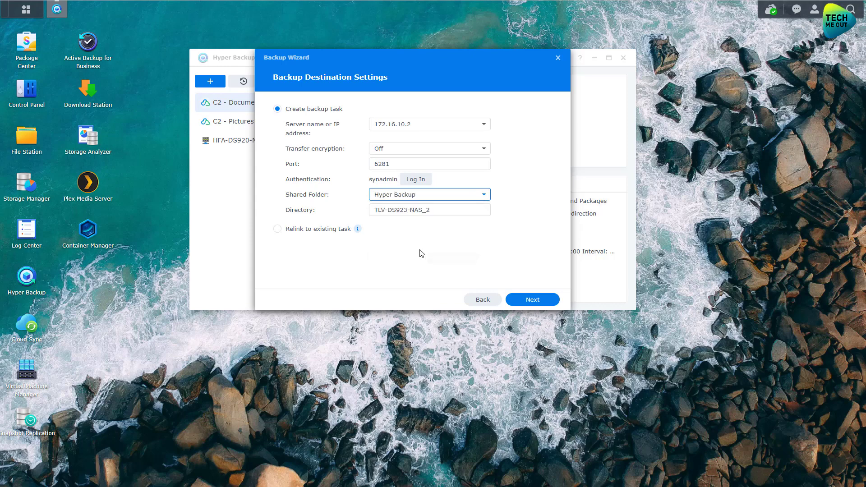
left_click(526, 298)
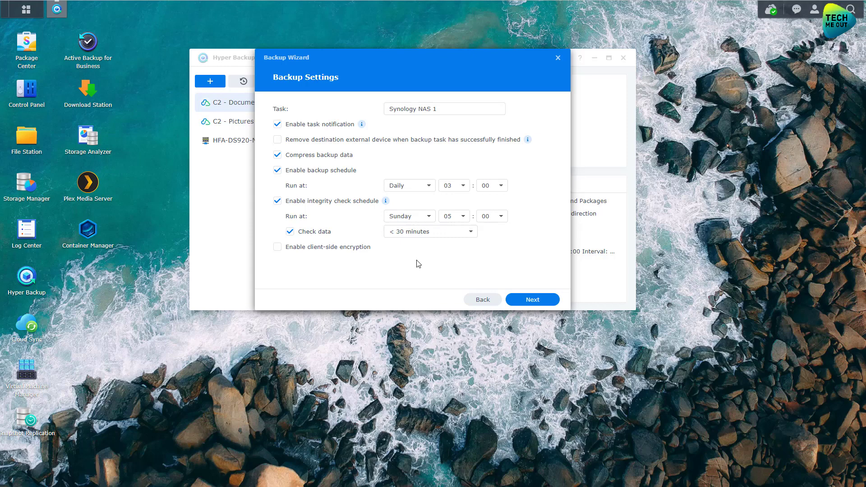
Step: Accept the daily 03:00 schedule and earliest-versions rotation (max 256) to reach Summary
left_click(521, 300)
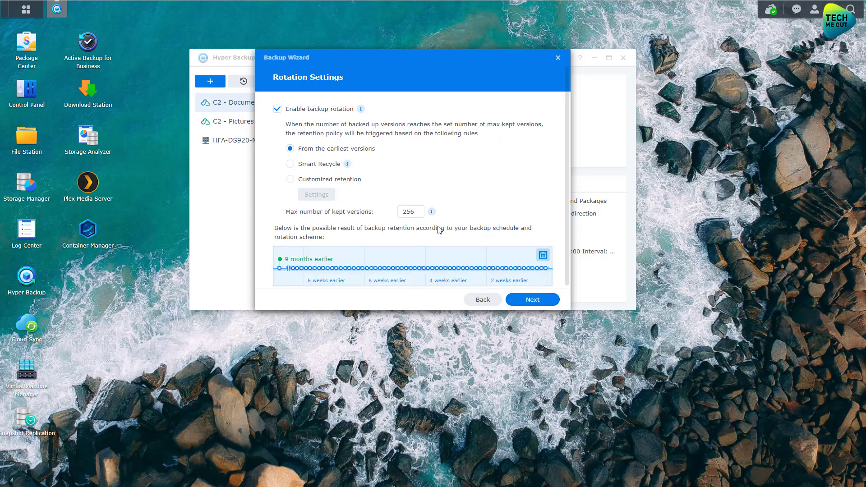
left_click(532, 301)
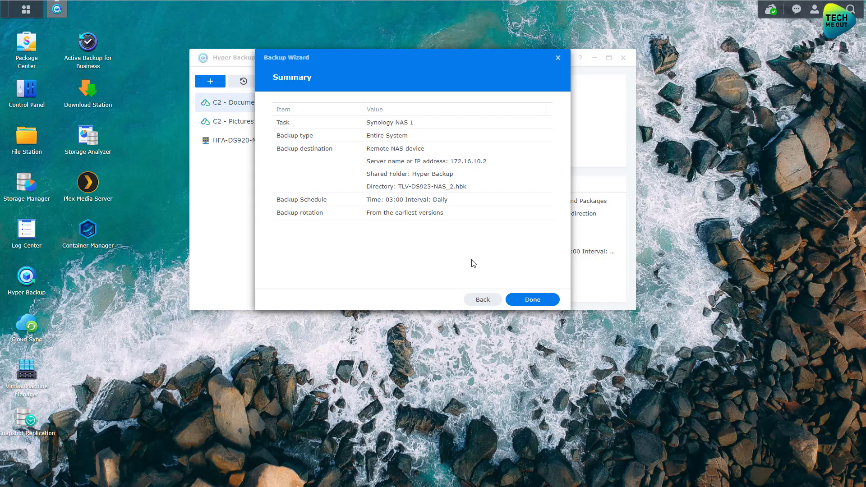
Step: Close the Backup Wizard without creating the task
left_click(558, 58)
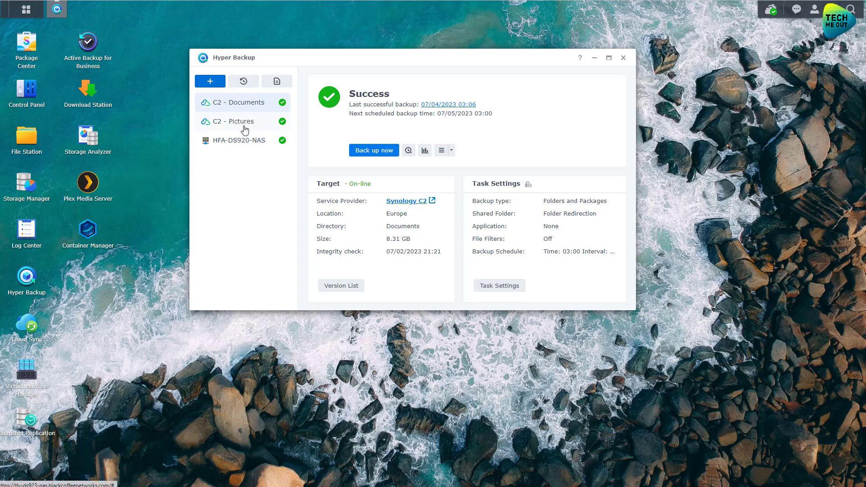
Step: Start a Restore of the Entire System and proceed to the Control Panel notice
left_click(244, 83)
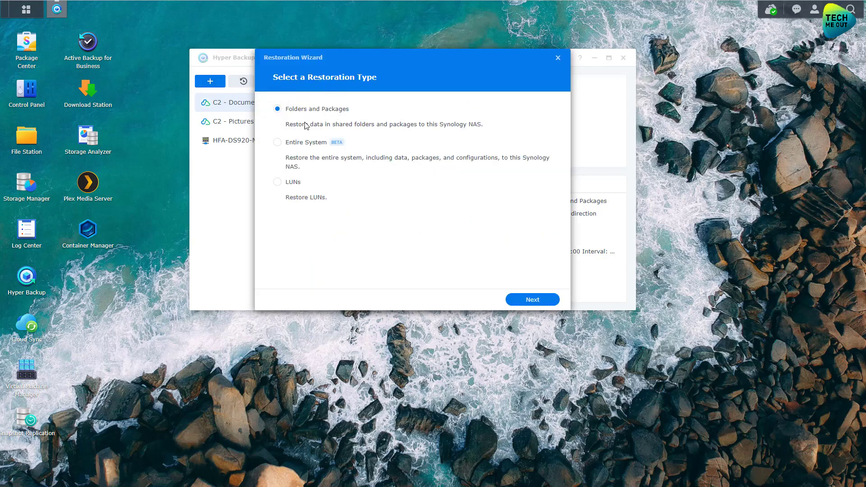
left_click(297, 146)
left_click(535, 301)
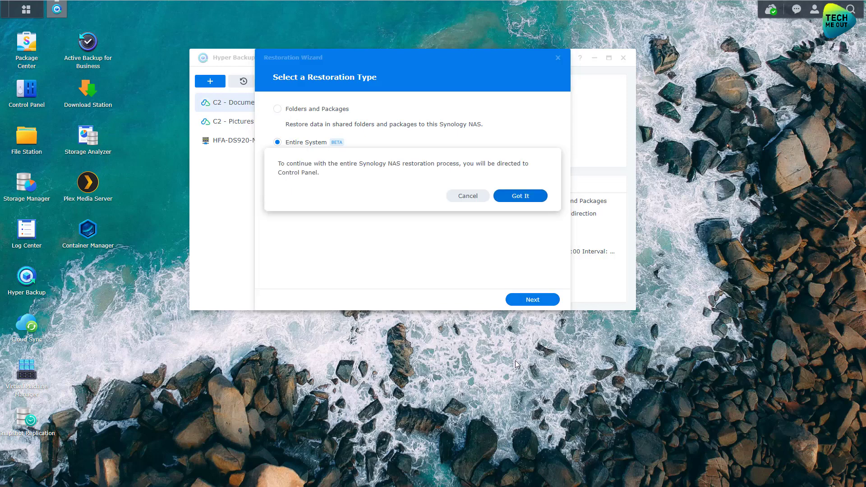
Step: Go to System Recovery, cancel the Restore System source choice, and close Control Panel
left_click(528, 198)
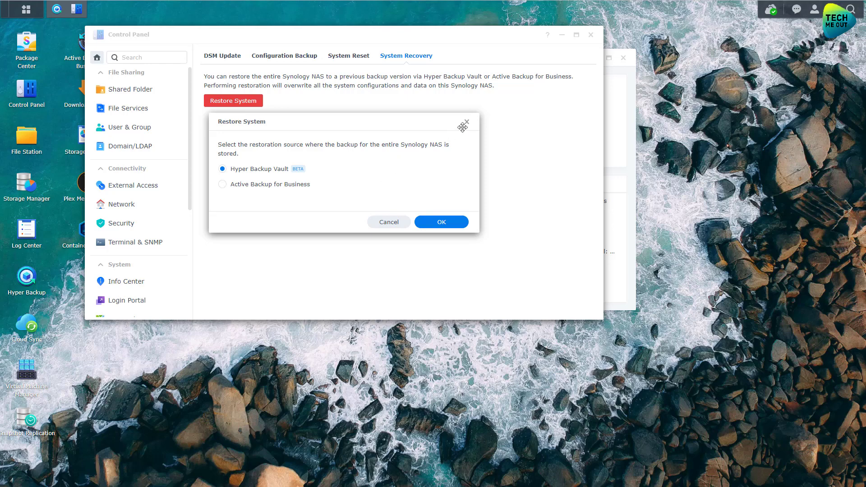
left_click(390, 221)
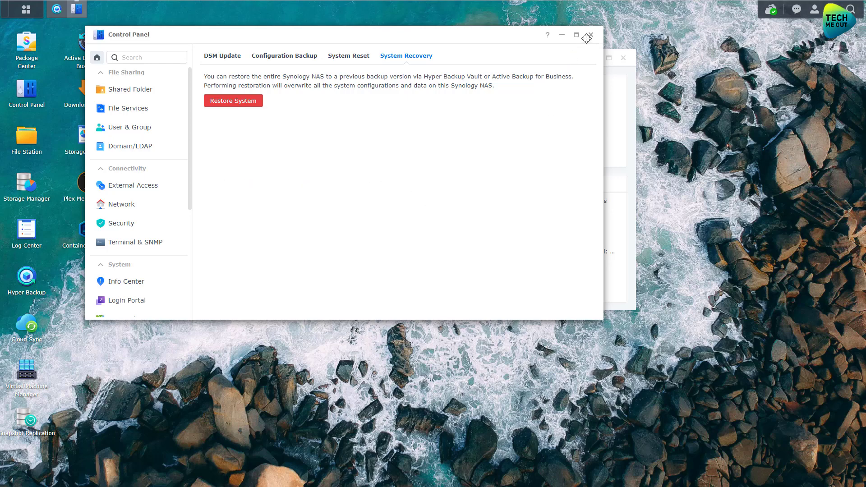
left_click(591, 35)
Step: Launch Active Backup for Business and view its Synology NAS section, which lists no devices
left_click(110, 70)
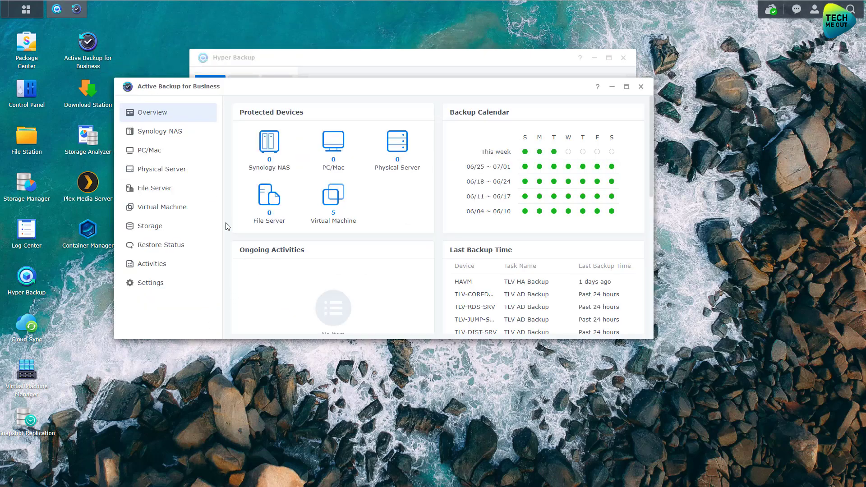
left_click(157, 134)
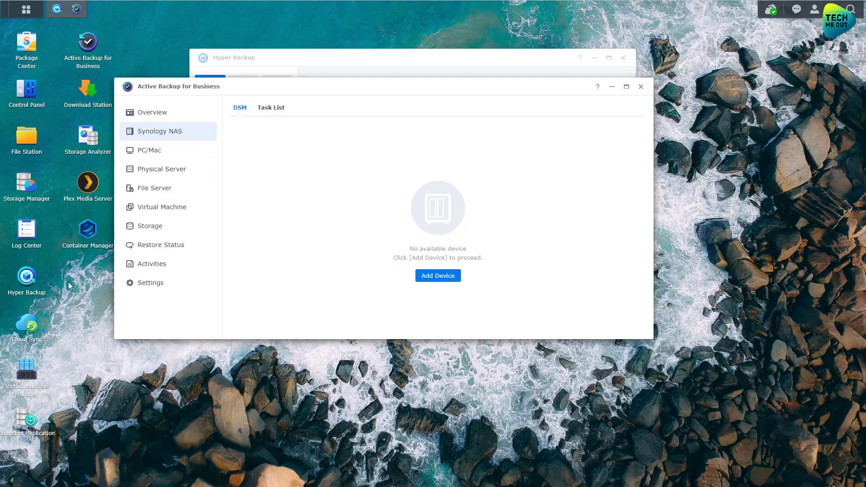
Step: Bring Hyper Backup to the front, showing the C2 - Documents task with Success status
left_click(26, 277)
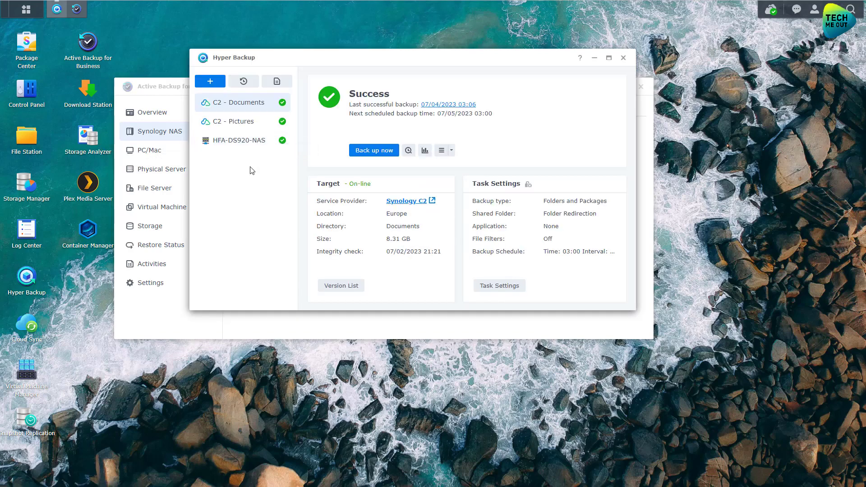